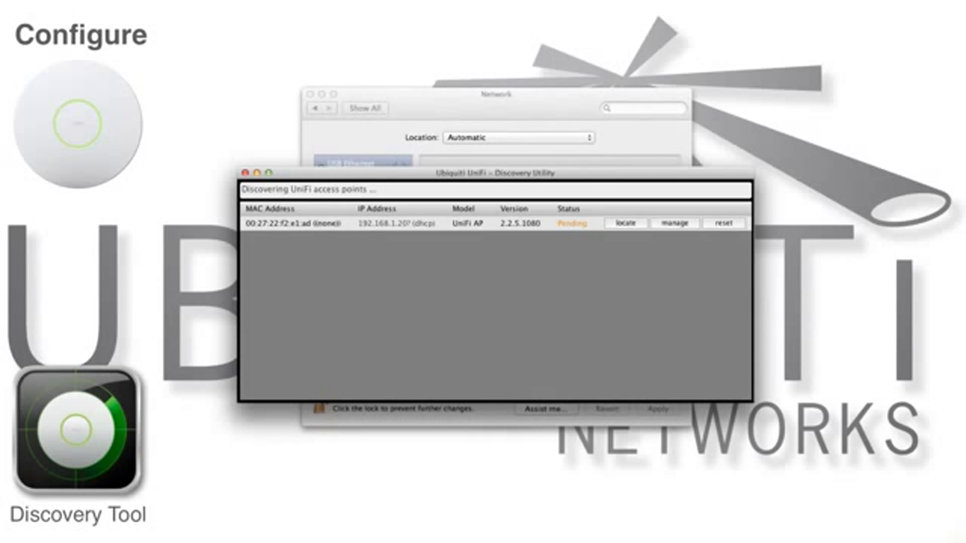
# Replace the inform URL host with the amazonaws.com EC2 hostname copied from the browser, keeping port 8080.
pyautogui.click(674, 224)
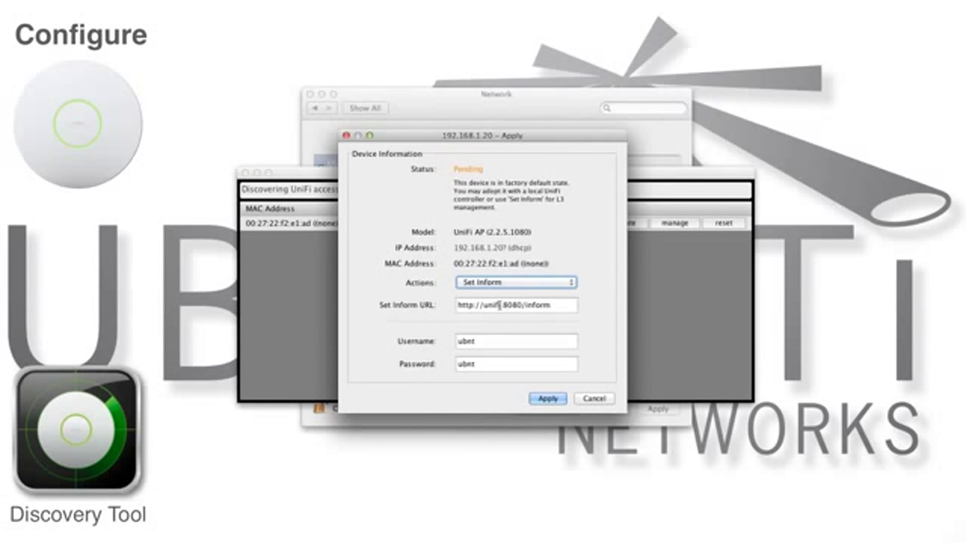
pyautogui.moveTo(500, 305); pyautogui.dragTo(431, 301)
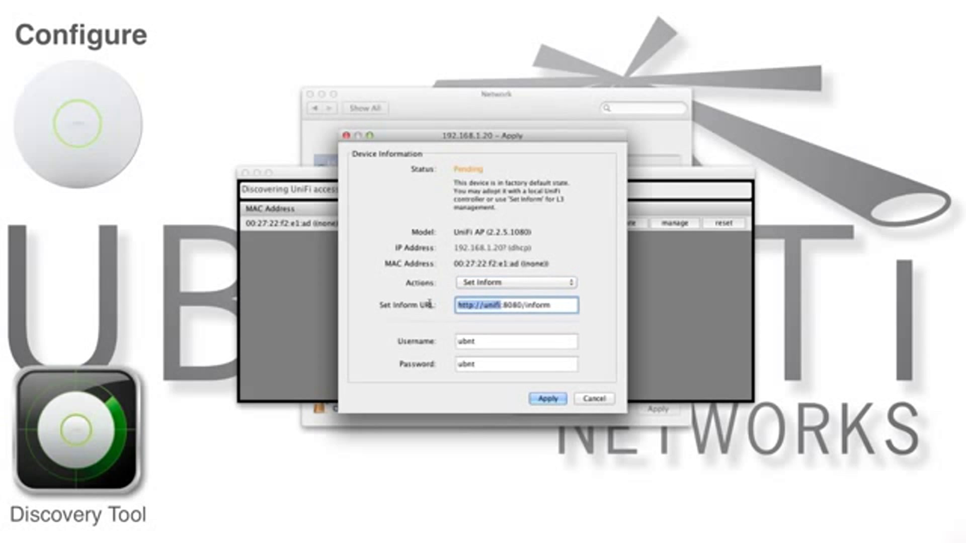
pyautogui.press('BackSpace')
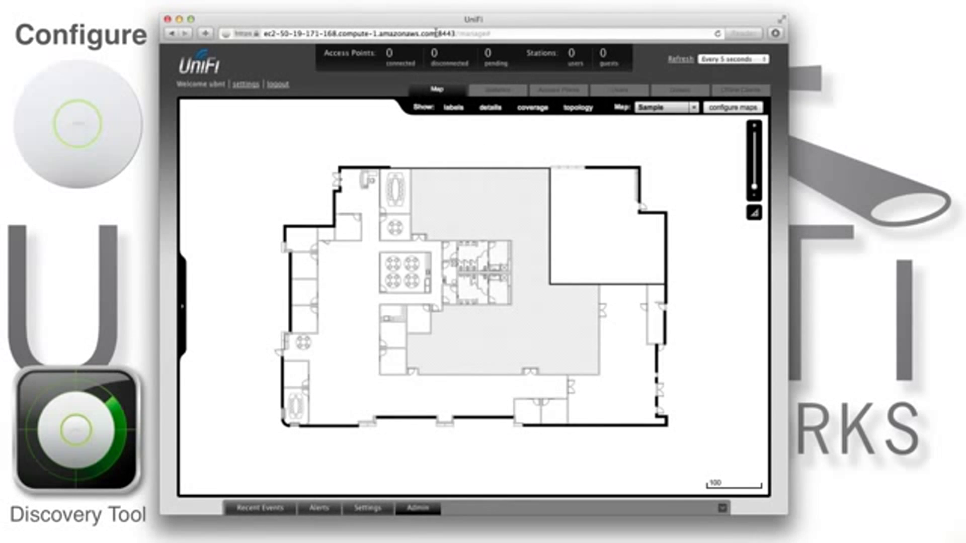
pyautogui.moveTo(436, 34); pyautogui.dragTo(252, 33)
pyautogui.press('super+c')
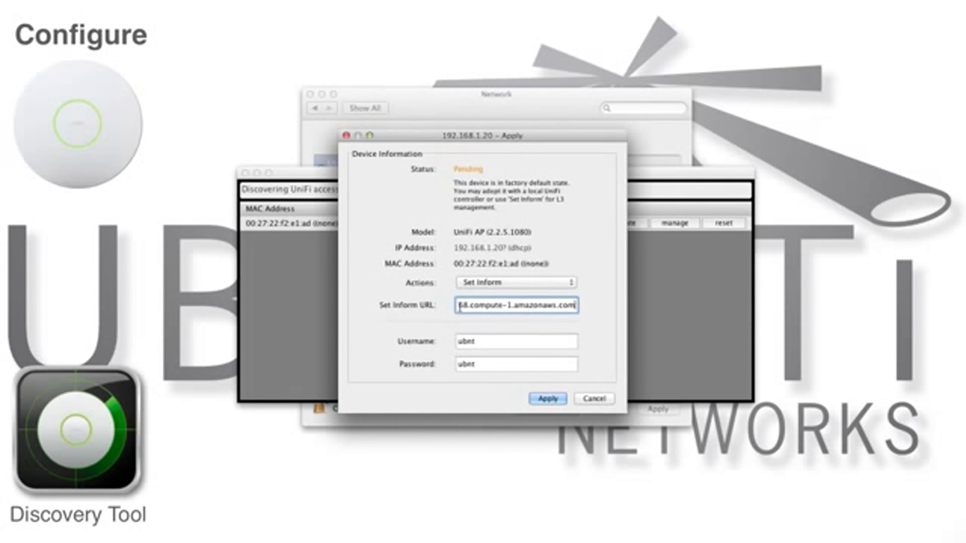
pyautogui.moveTo(459, 306)
pyautogui.mouseDown()
pyautogui.moveTo(420, 302)
pyautogui.moveTo(508, 308)
pyautogui.moveTo(585, 341)
pyautogui.mouseUp()
pyautogui.write(':8080/inform')
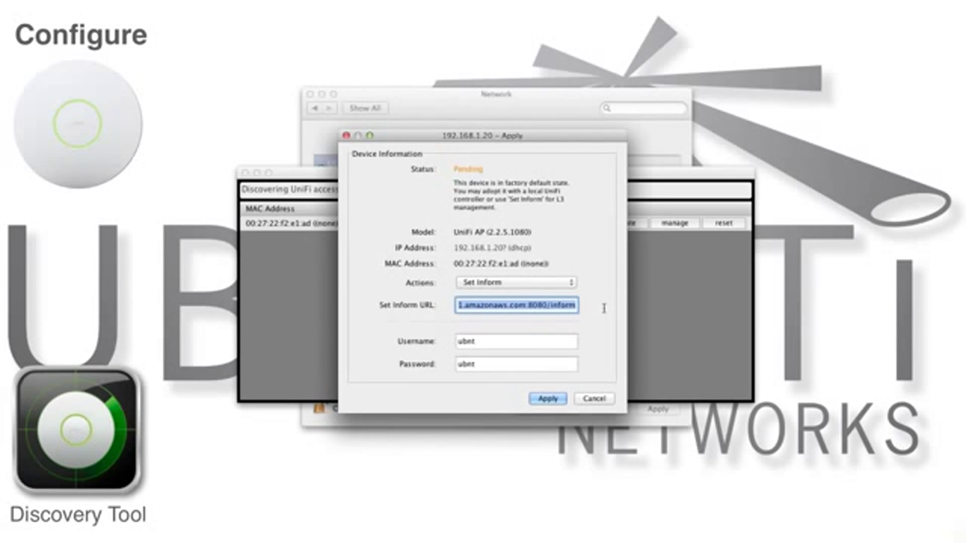
pyautogui.click(548, 399)
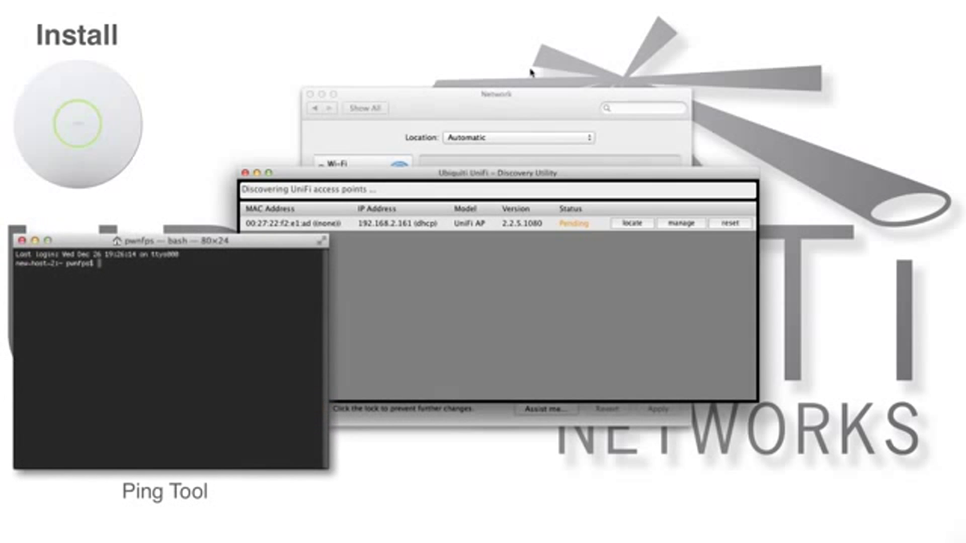
pyautogui.write('ping www.co')
pyautogui.write('mpute-1.amazon')
pyautogui.click(680, 224)
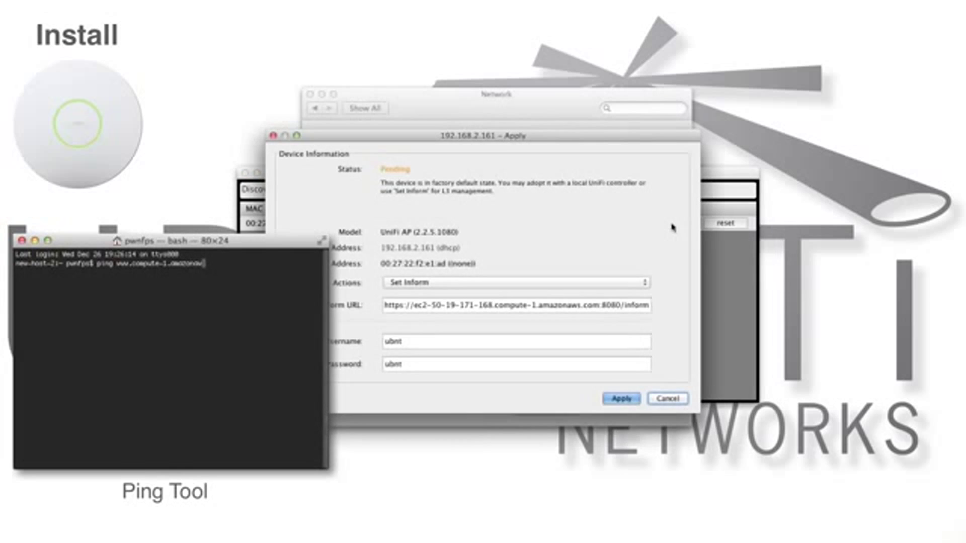
pyautogui.write('aws.com')
pyautogui.press('Return')
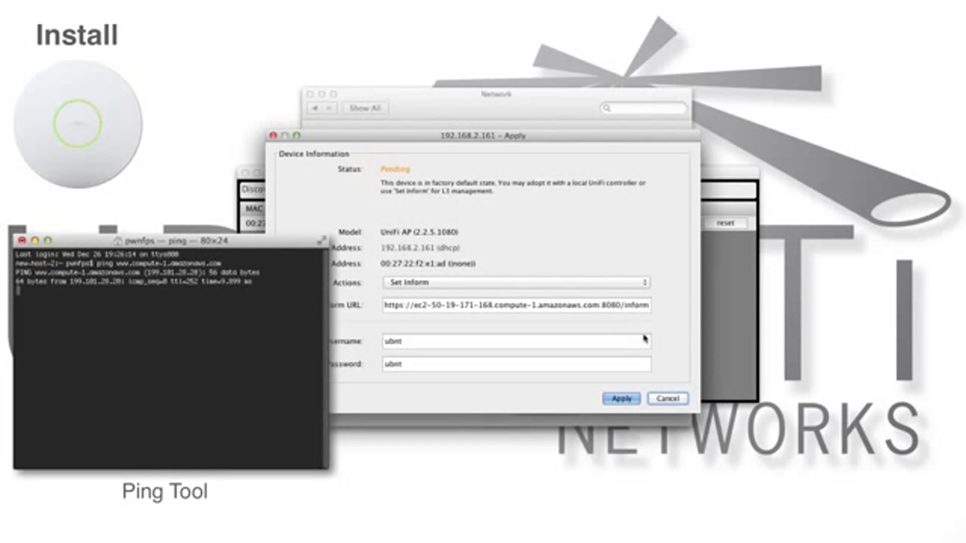
pyautogui.click(621, 399)
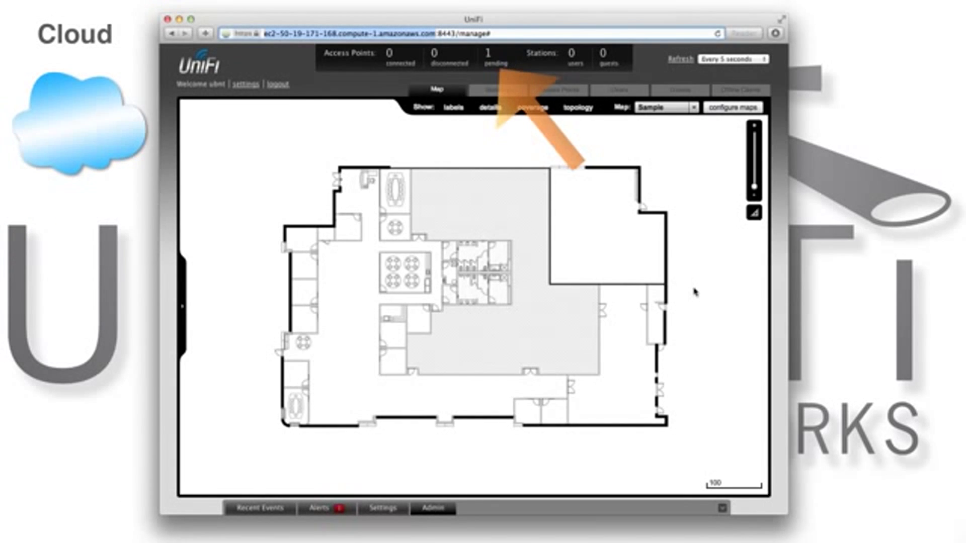
# Adopt pending access point 00:27:22:f2:e1:ad into the cloud controller.
pyautogui.moveTo(490, 57)
pyautogui.click(505, 94)
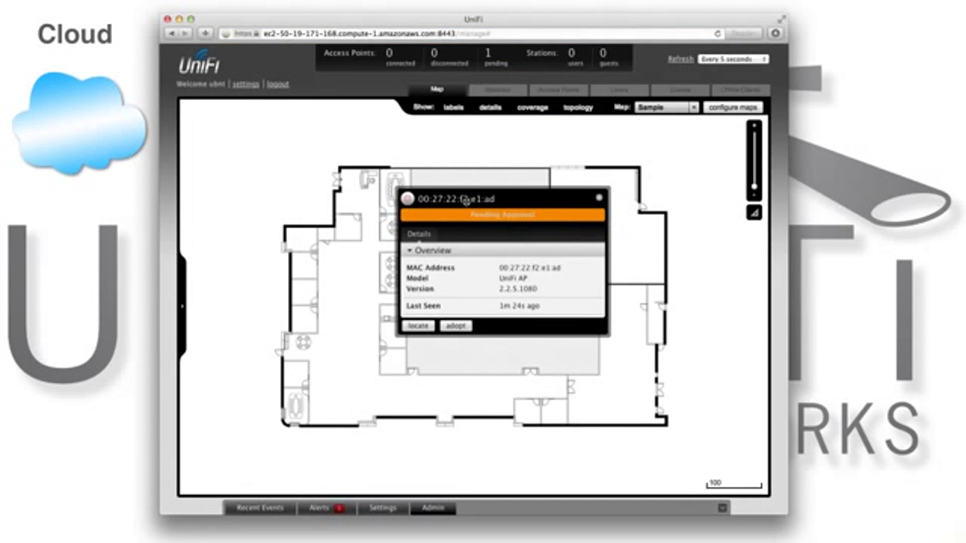
pyautogui.click(457, 326)
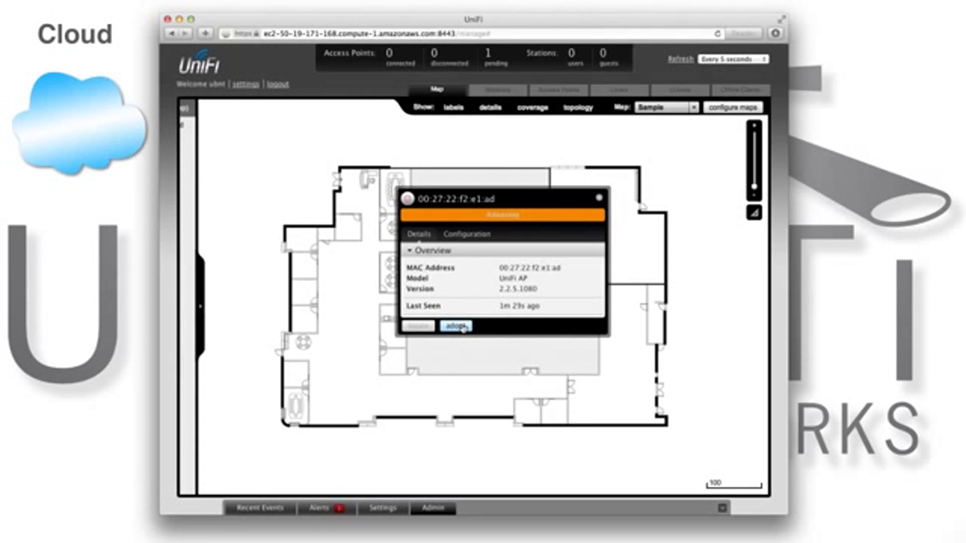